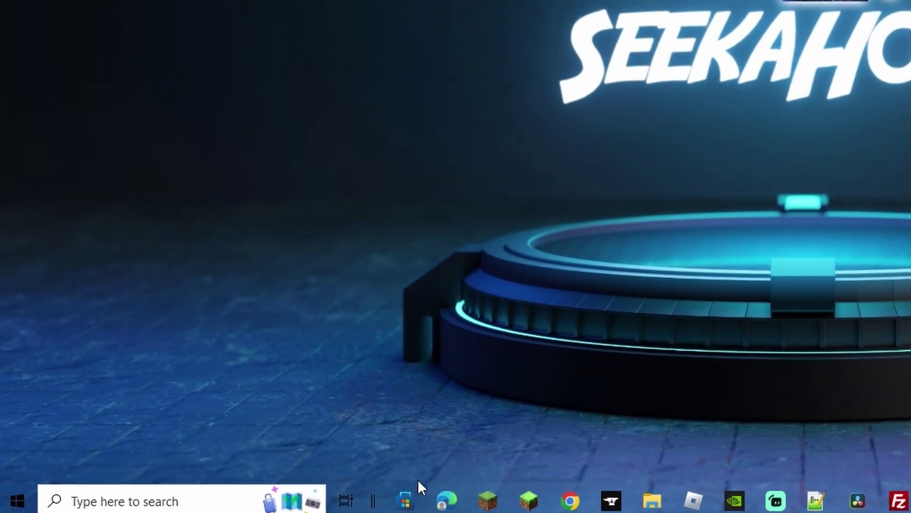
Search the Microsoft Store for je2be and open the je2be app's page
click(355, 500)
text(je2be)
key(Return)
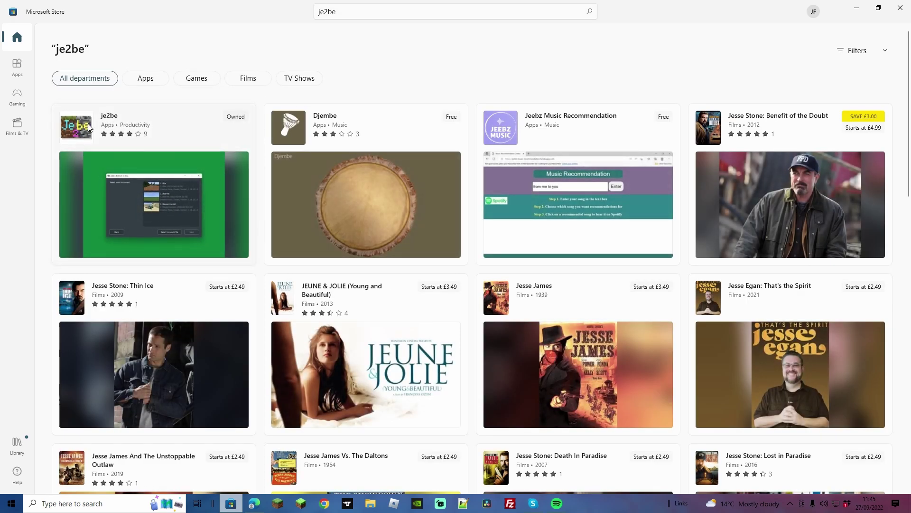
click(160, 178)
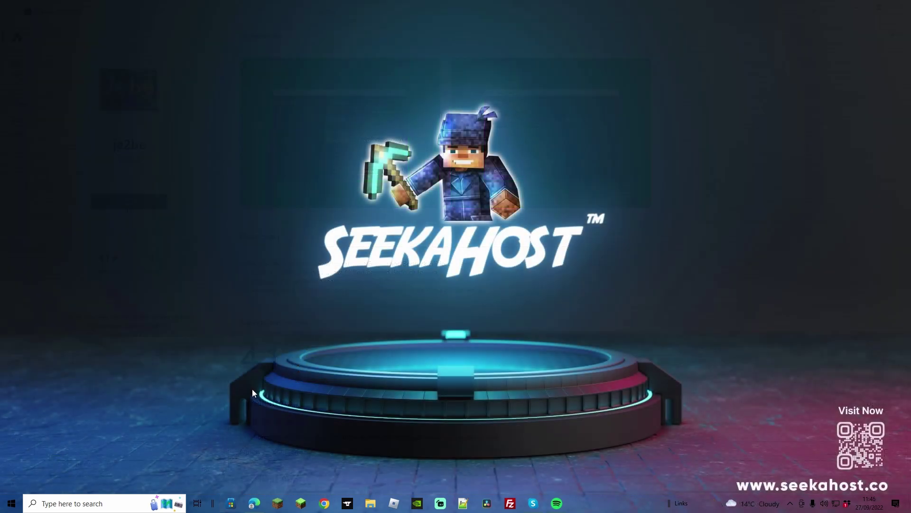
Find the installed je2be app through the Windows search and launch it
click(95, 506)
text(je2be)
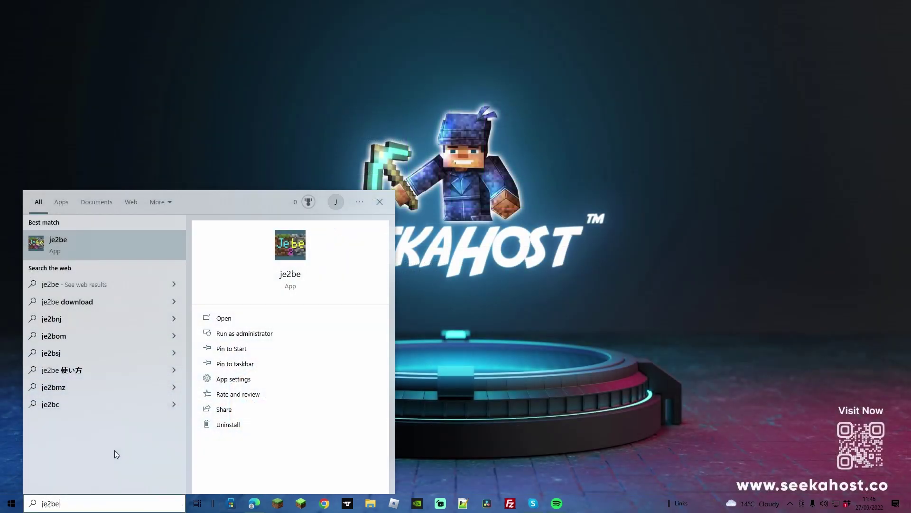
click(79, 236)
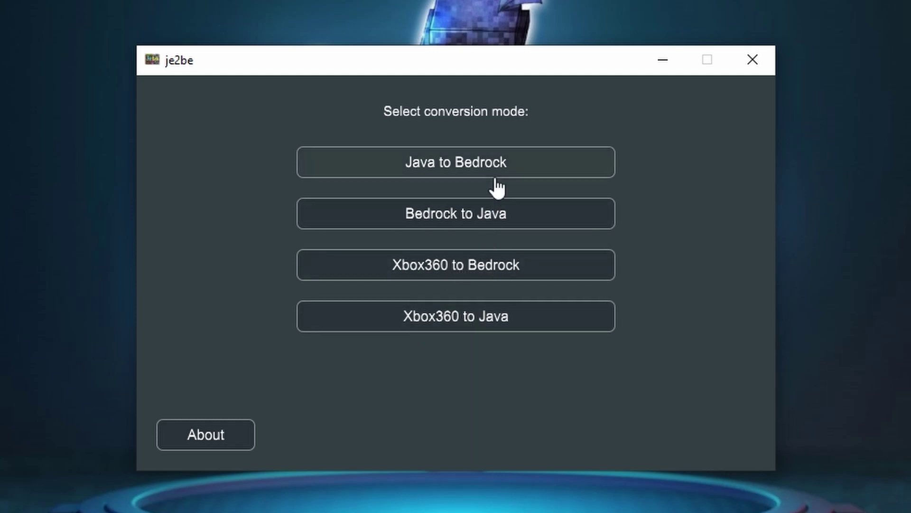
Examine the convertible worlds and source options offered in the Java to Bedrock and Bedrock to Java modes
click(473, 176)
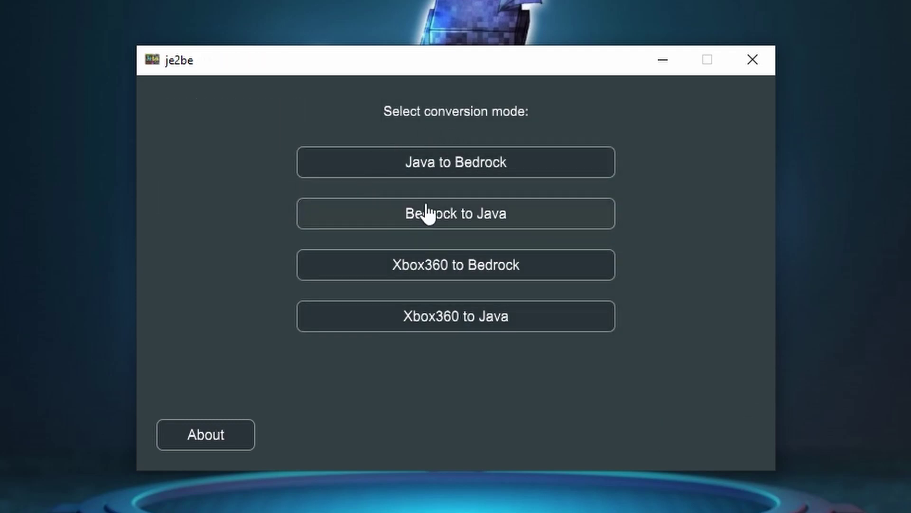
click(451, 166)
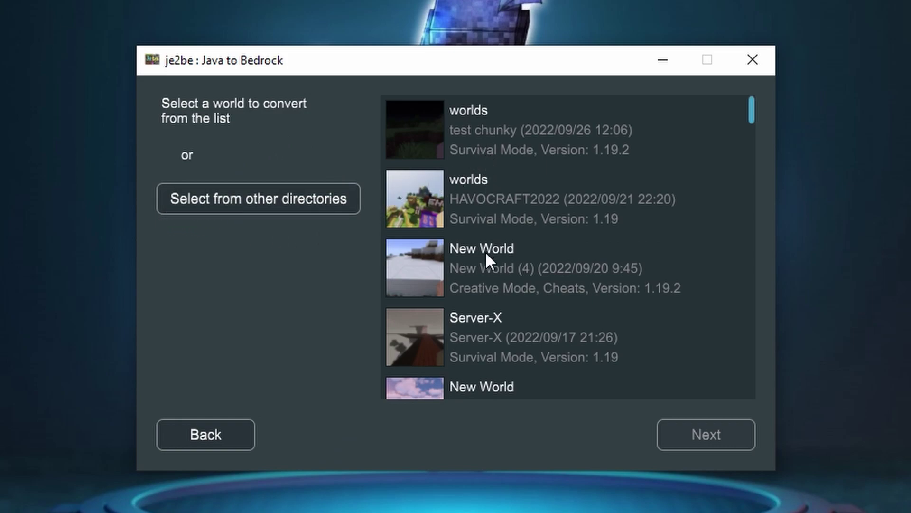
scroll(549, 319, down, 10)
scroll(548, 319, up, 10)
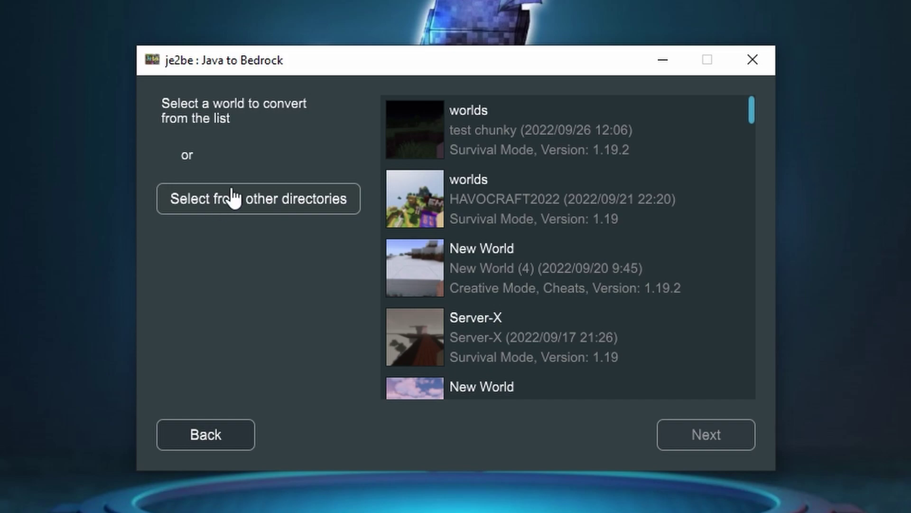
click(206, 434)
click(444, 214)
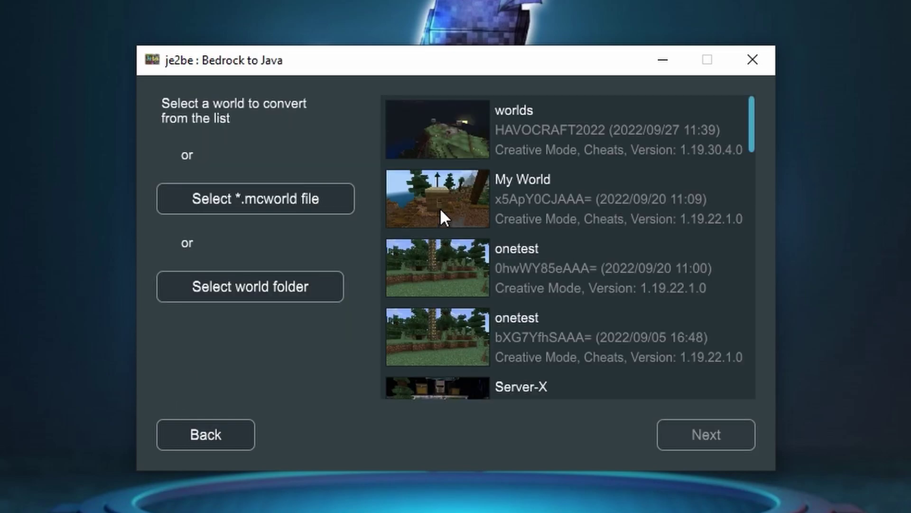
scroll(517, 199, down, 8)
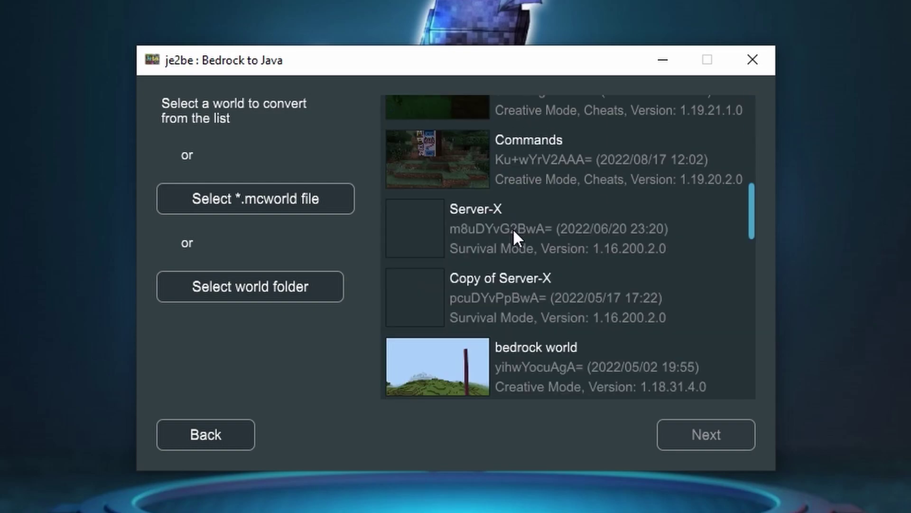
scroll(506, 237, up, 8)
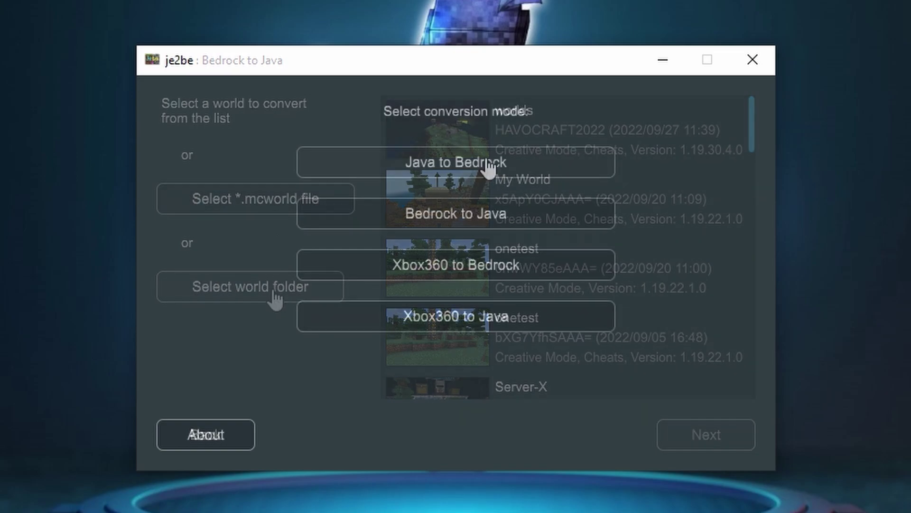
Convert the Java world Cops and Robbers: High Security to Bedrock and save it into the Minecraft Bedrock save folder
click(461, 167)
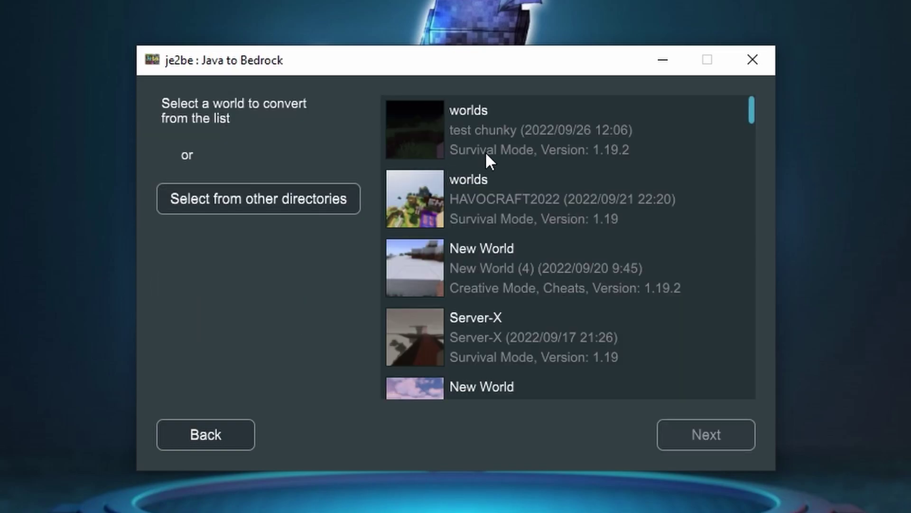
scroll(484, 143, down, 10)
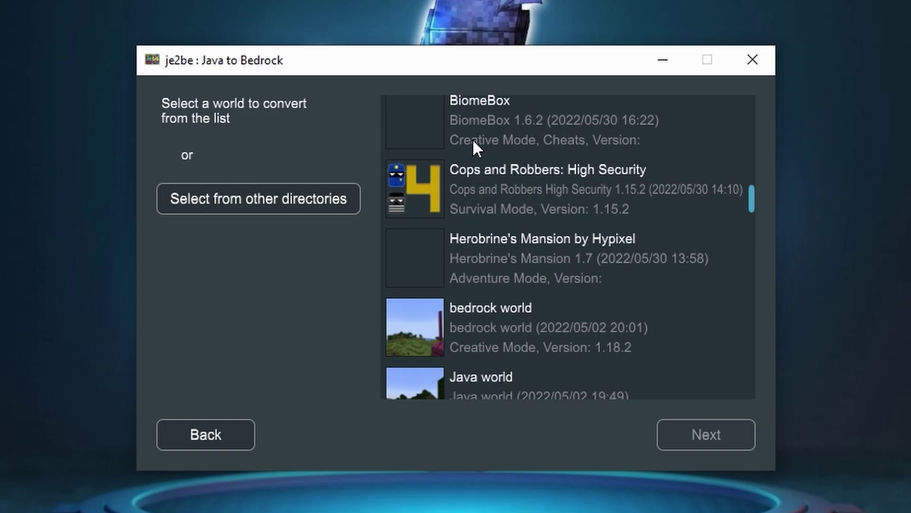
click(494, 192)
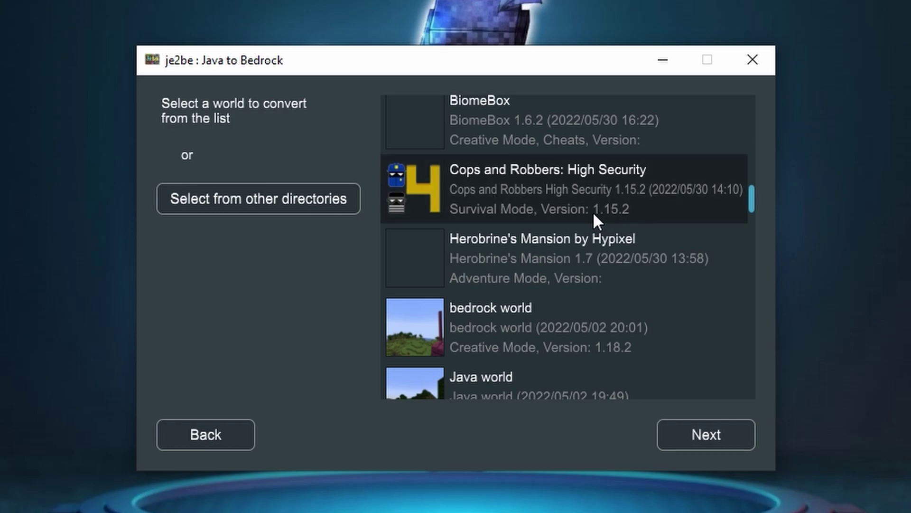
click(701, 438)
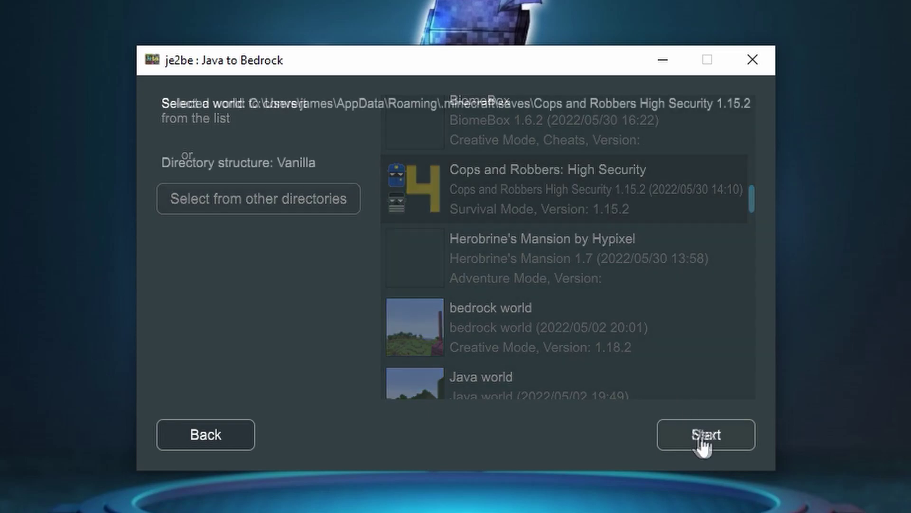
click(703, 435)
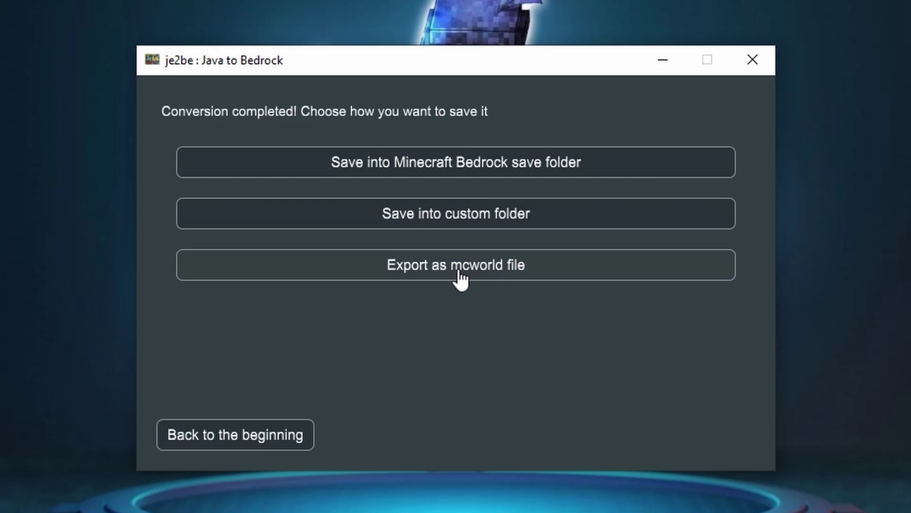
click(445, 180)
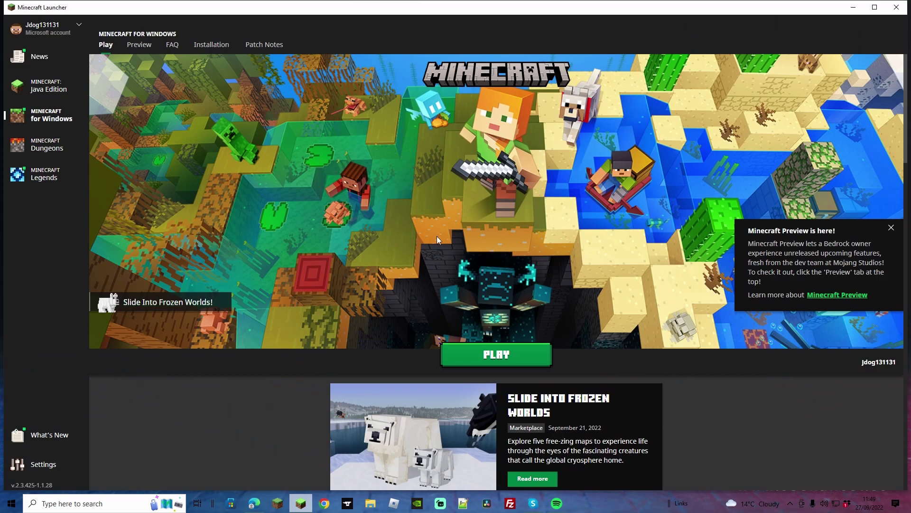
Switch to the Minecraft Launcher, start Minecraft for Windows and open its world selection
click(497, 355)
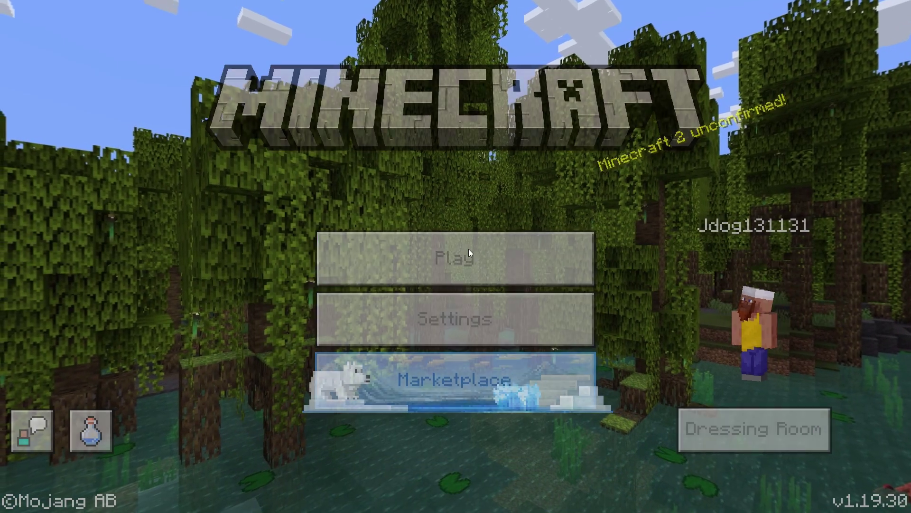
click(470, 251)
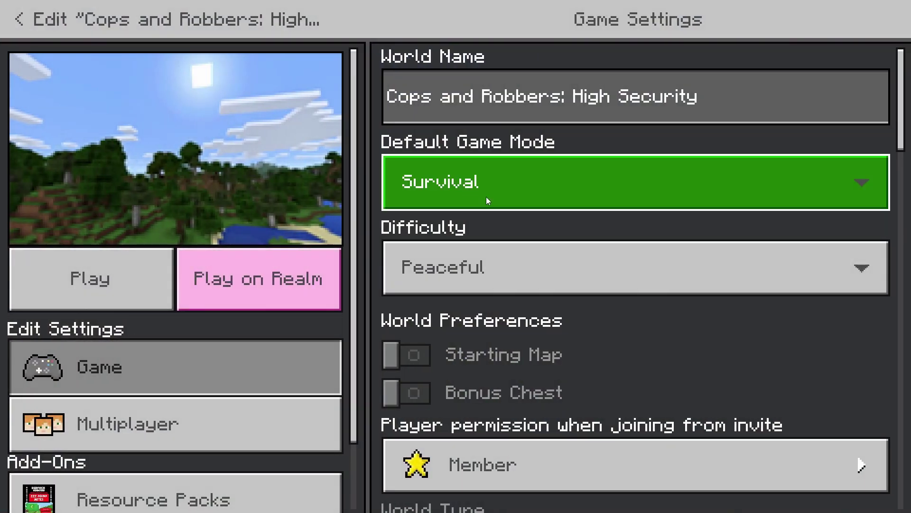
Set the Cops and Robbers: High Security world's default game mode to Creative, accept turning off achievements, and start playing it
click(486, 196)
click(455, 205)
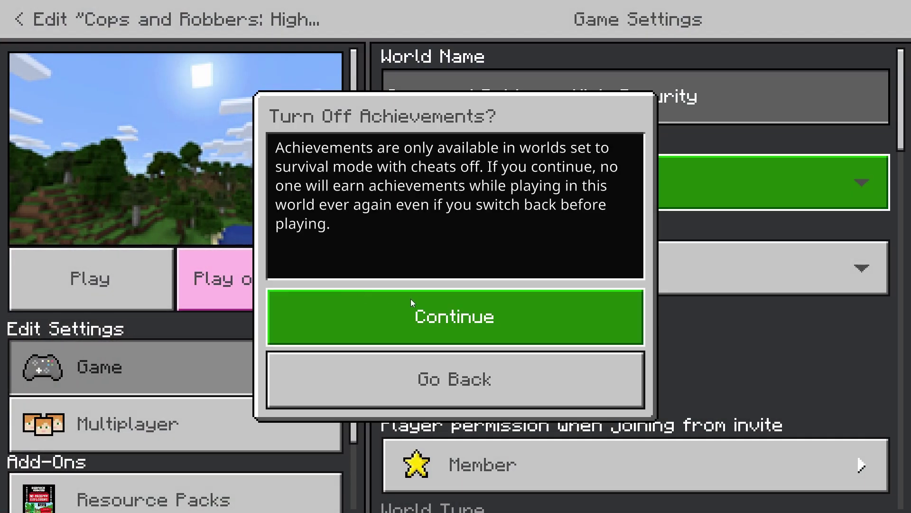
click(411, 300)
click(105, 274)
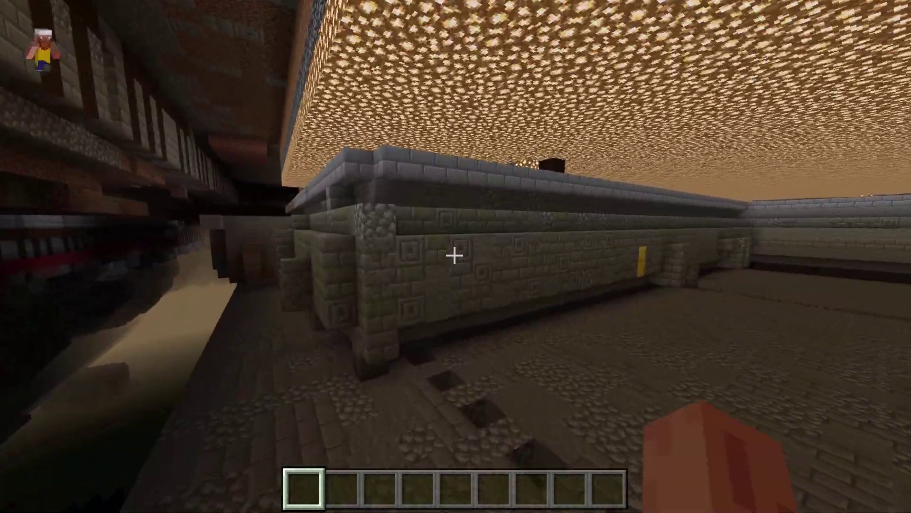
Fly around the converted world and inspect the prison buildings, rooftops and surrounding terrain
click(455, 256)
click(454, 256)
key(w)
click(454, 256)
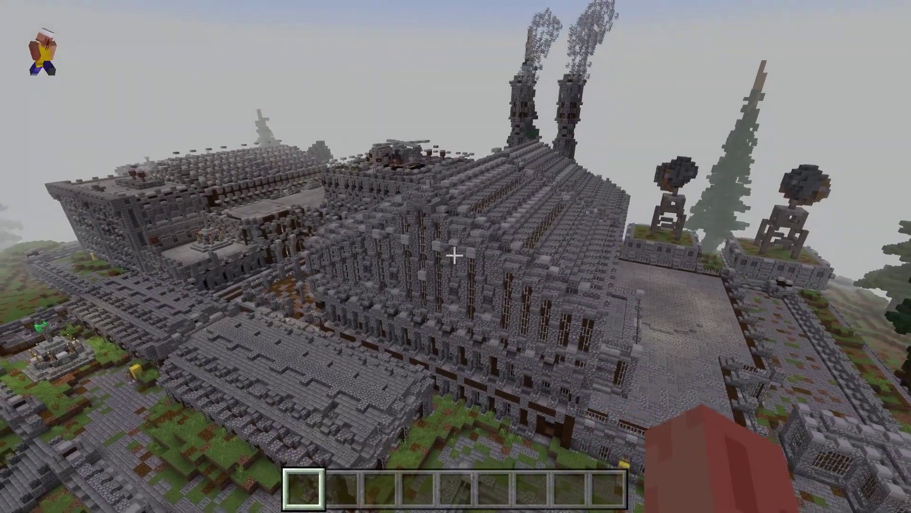
key(d)
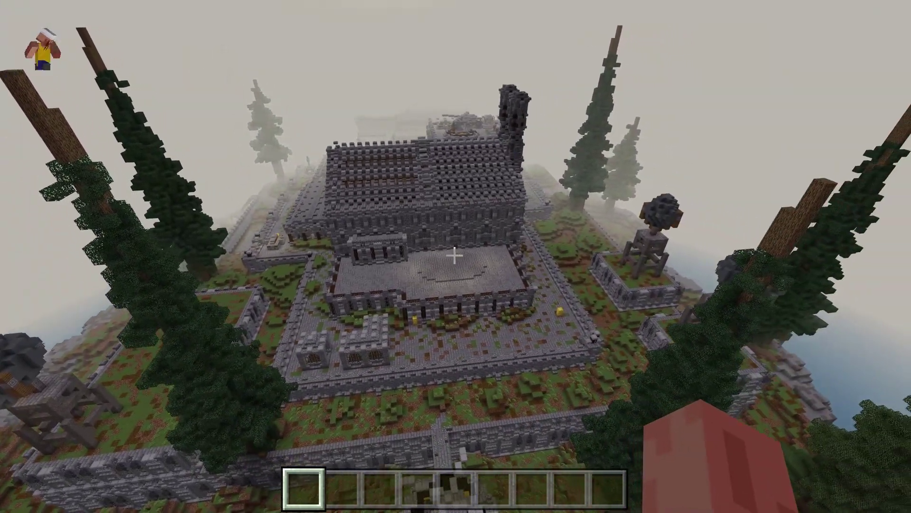
key(w)
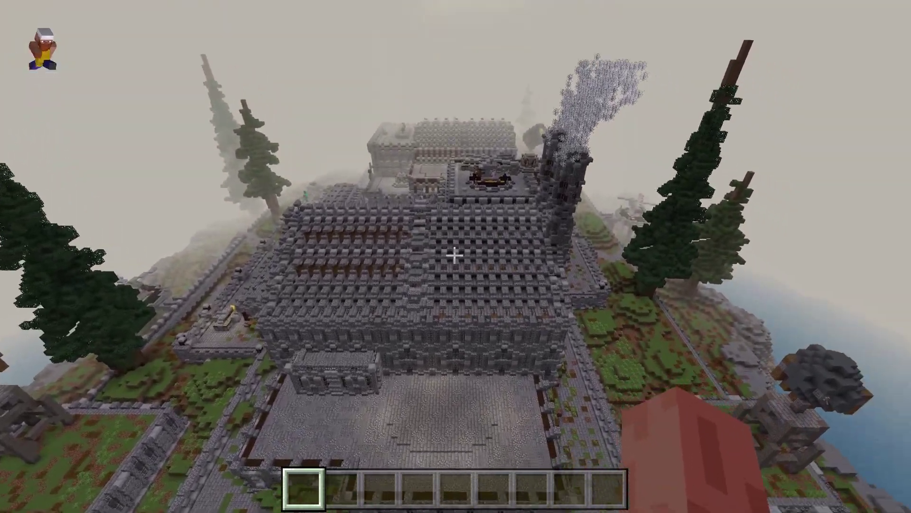
mouse_move(454, 255)
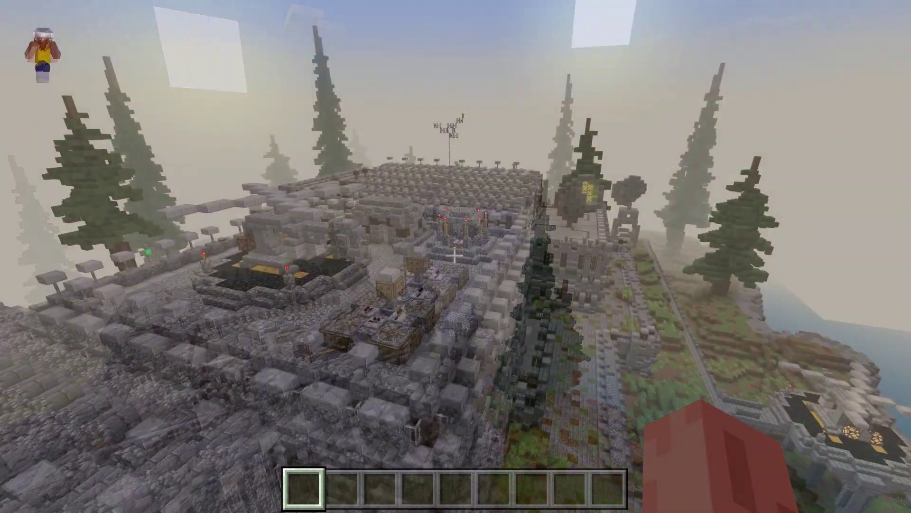
key(w)
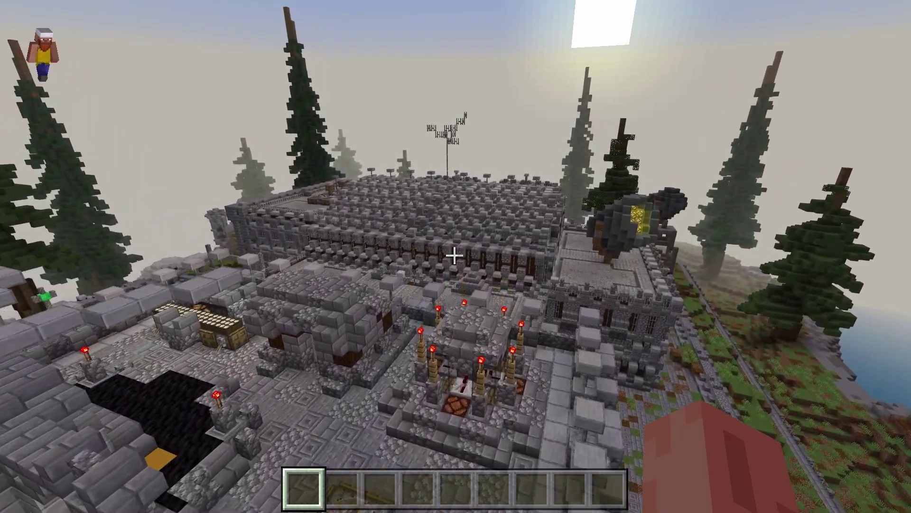